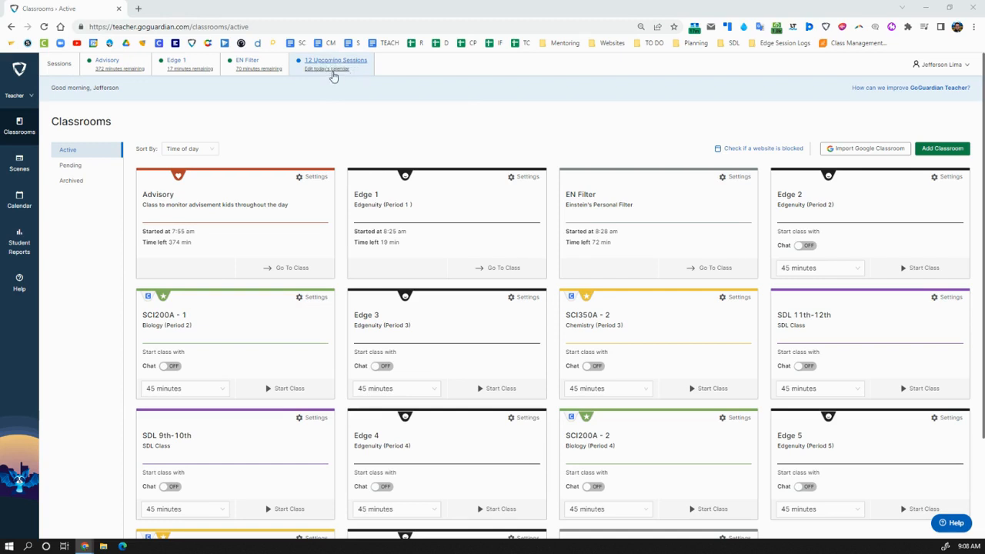
Review today's upcoming sessions without cancelling any, then open the Watchlist classroom's settings.
{"action": "left_click", "coordinate": [330, 72]}
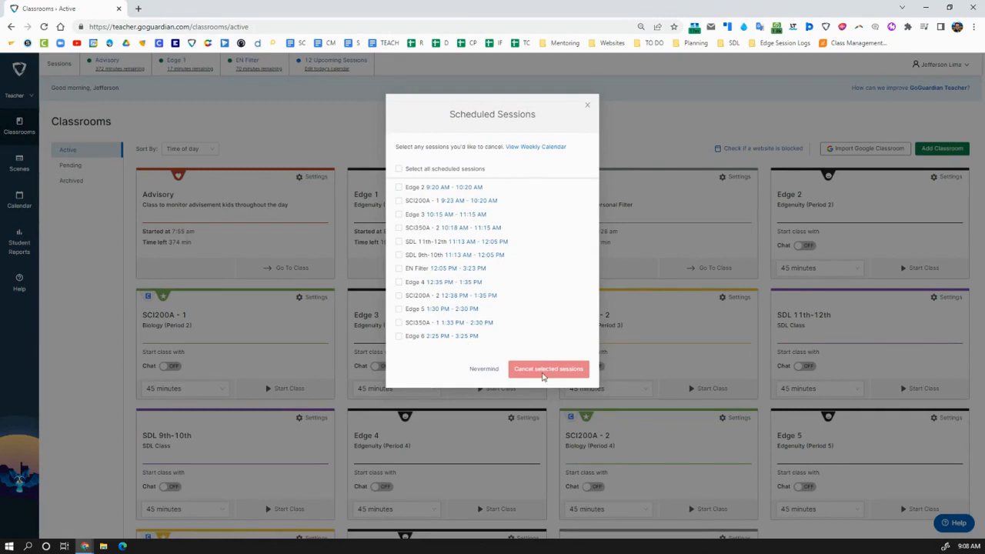
{"action": "left_click", "coordinate": [586, 108]}
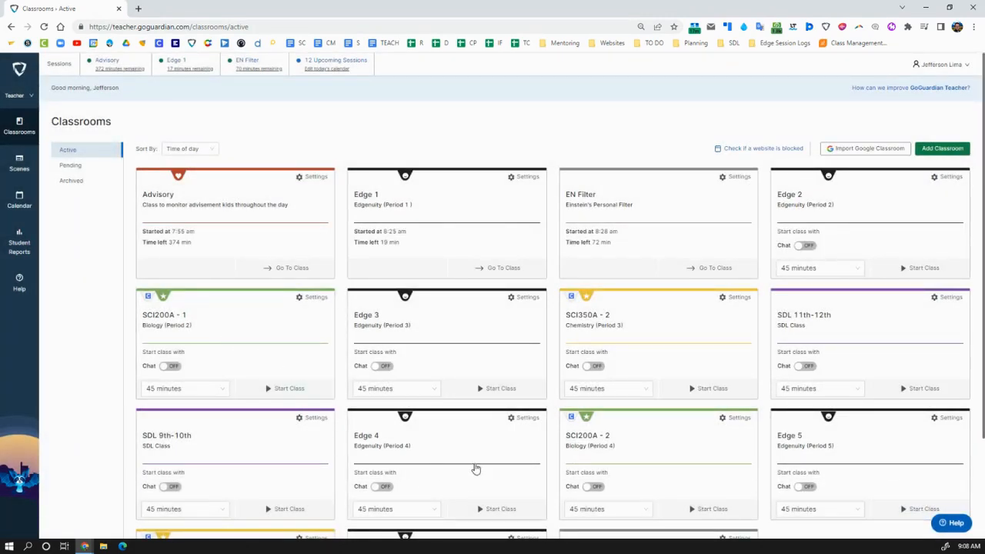
{"action": "scroll", "coordinate": [751, 477], "scroll_direction": "down", "scroll_amount": 3}
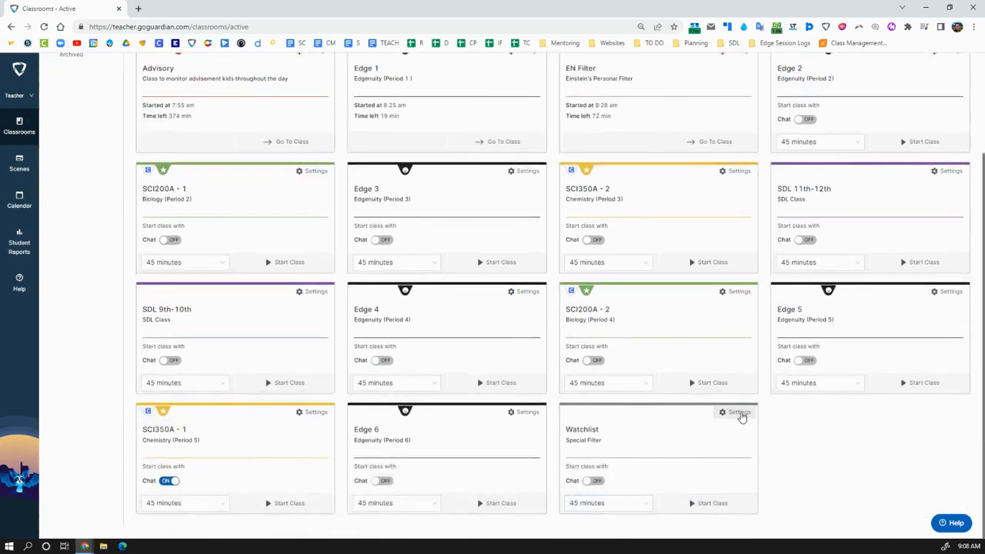
{"action": "left_click", "coordinate": [738, 413]}
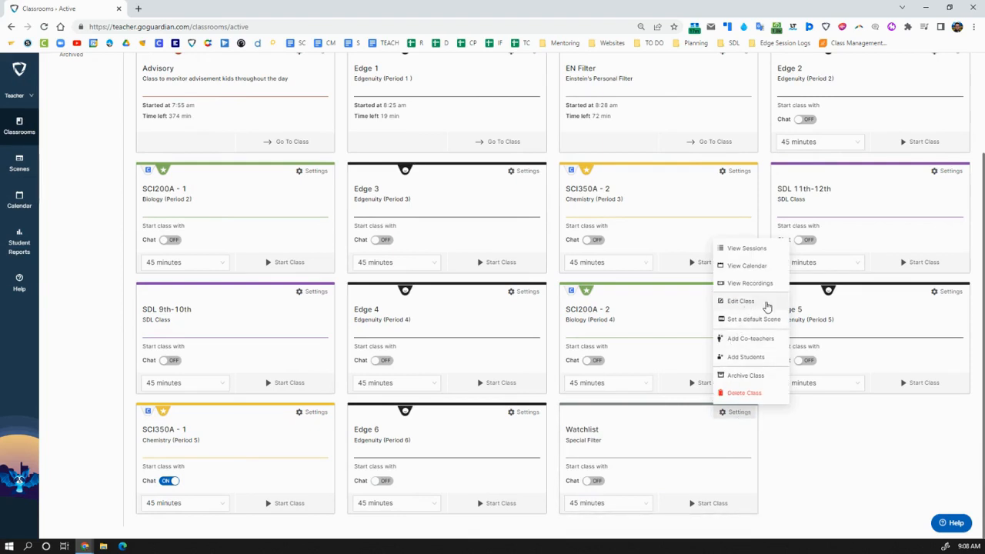
{"action": "left_click", "coordinate": [766, 307]}
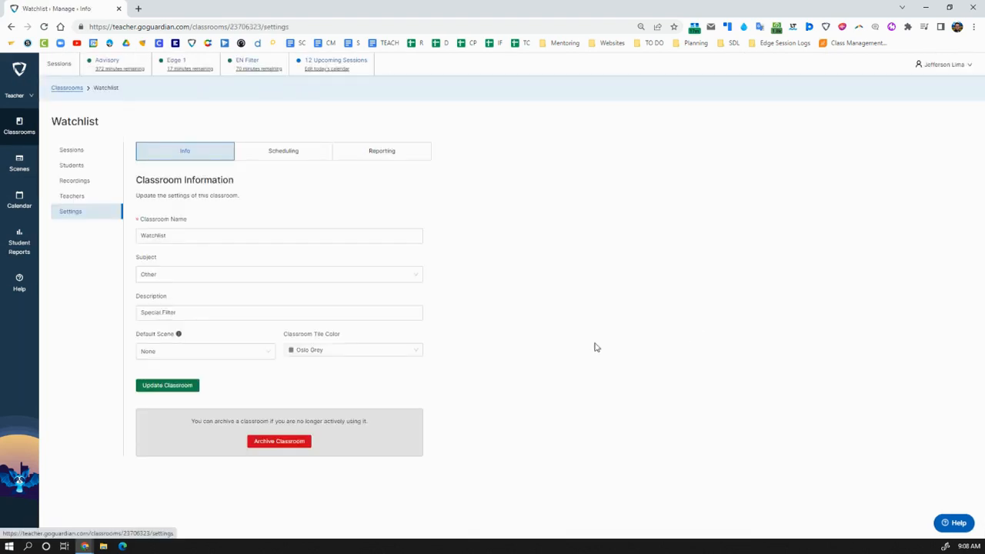
Check Watchlist's past sessions, then begin adding a recurring schedule and open a new browser tab.
{"action": "left_click", "coordinate": [73, 156]}
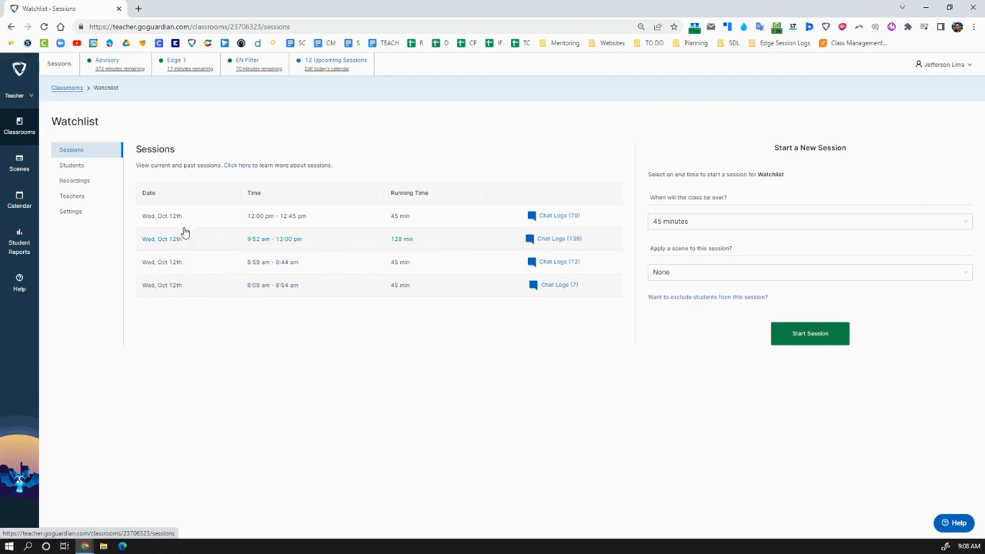
{"action": "left_click", "coordinate": [75, 211]}
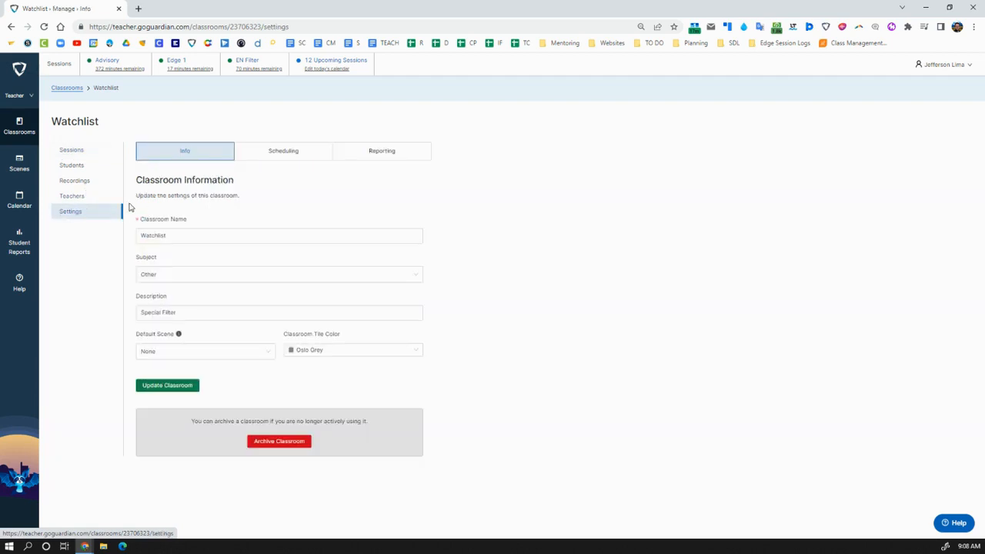
{"action": "left_click", "coordinate": [277, 159]}
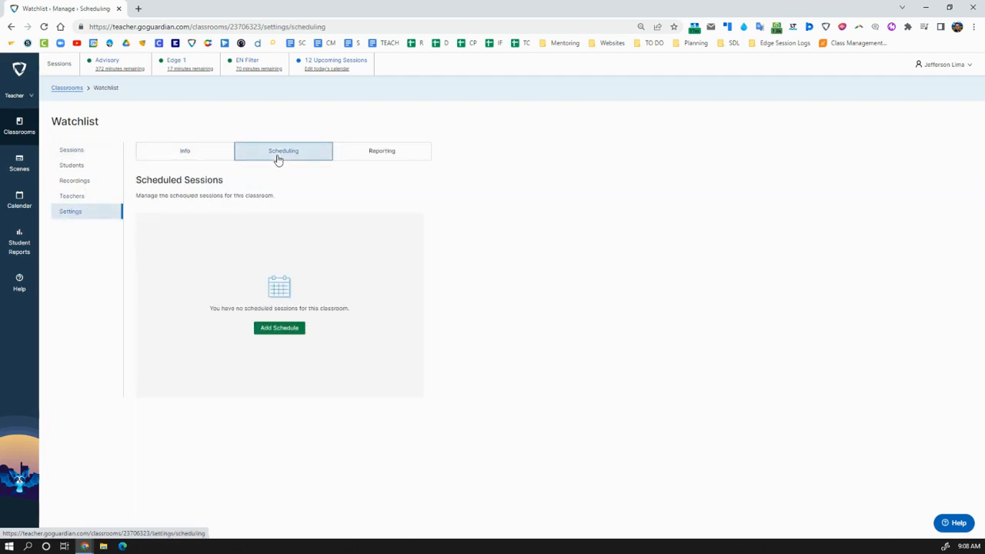
{"action": "left_click", "coordinate": [278, 328]}
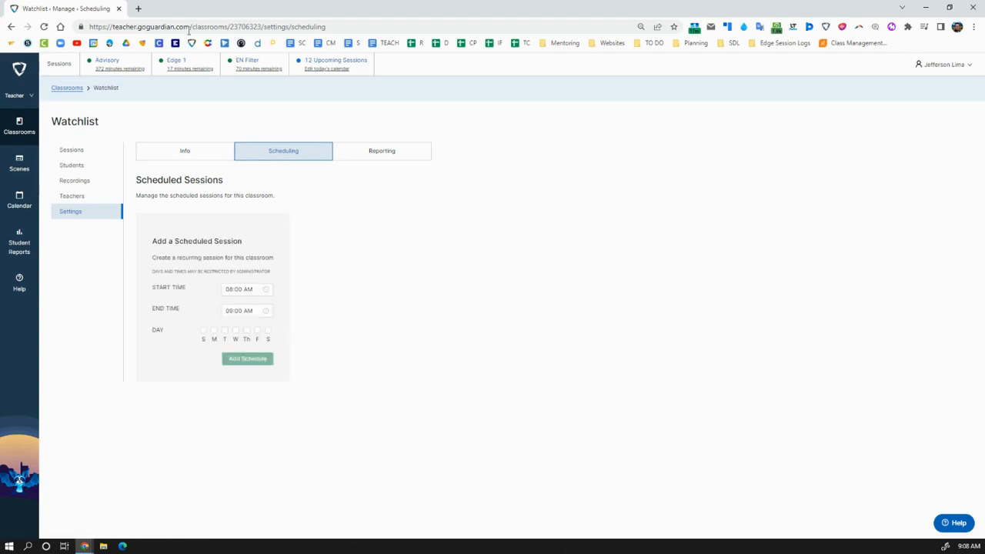
{"action": "key", "text": "ctrl+t"}
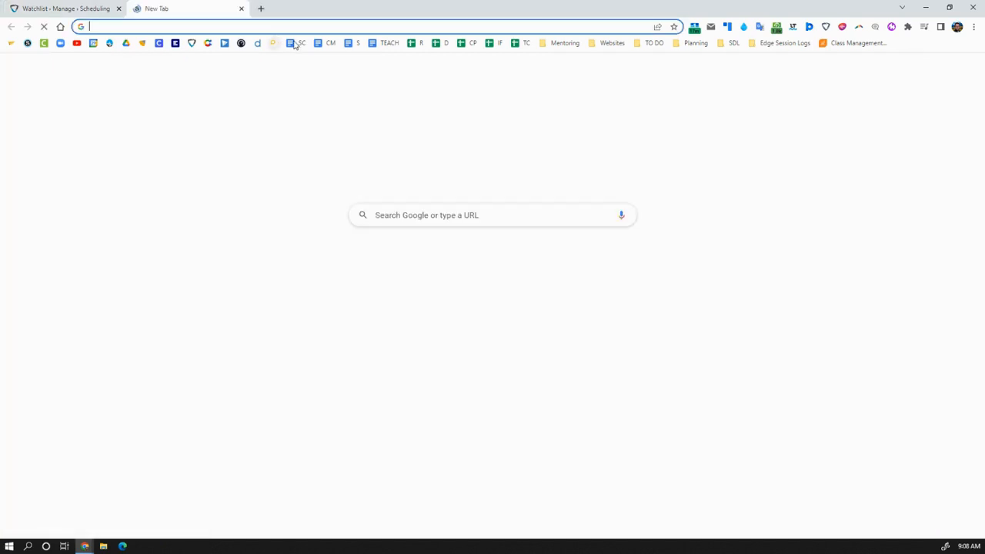
Load the 22-23 teaching schedule document in the new tab, then return to the Watchlist scheduling form.
{"action": "key", "text": "Return"}
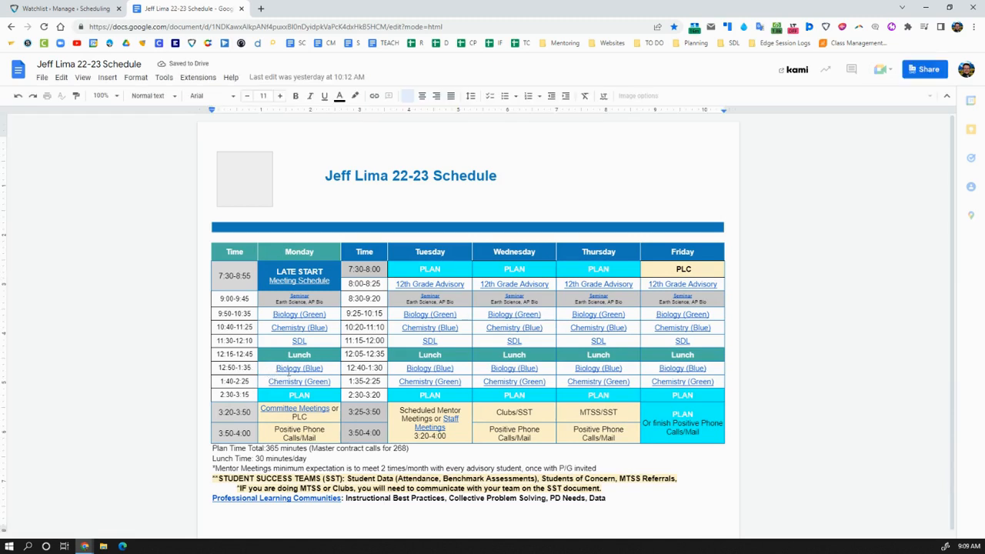
{"action": "left_click", "coordinate": [81, 9]}
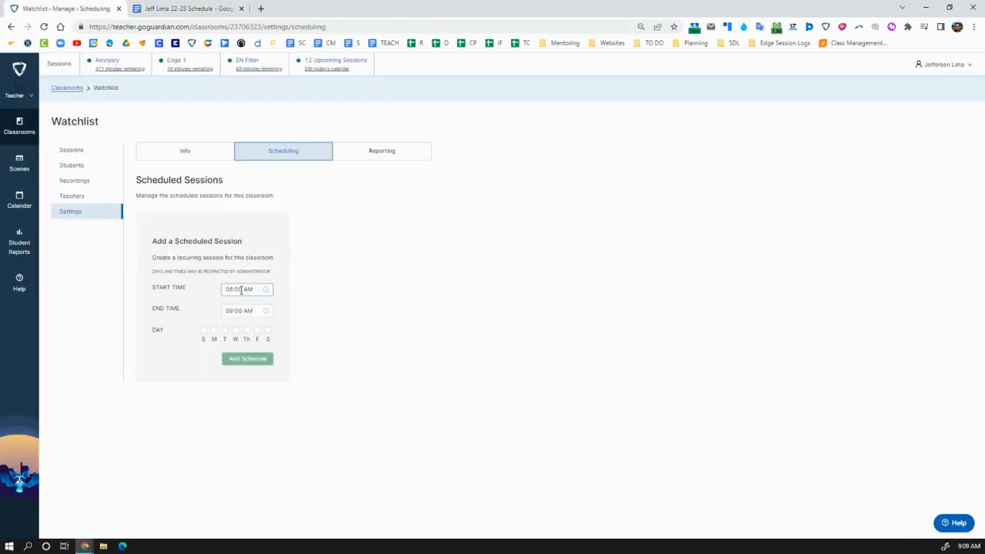
Set the session start time to 12:50 PM, checking Monday's class time in the schedule.
{"action": "left_click", "coordinate": [227, 288]}
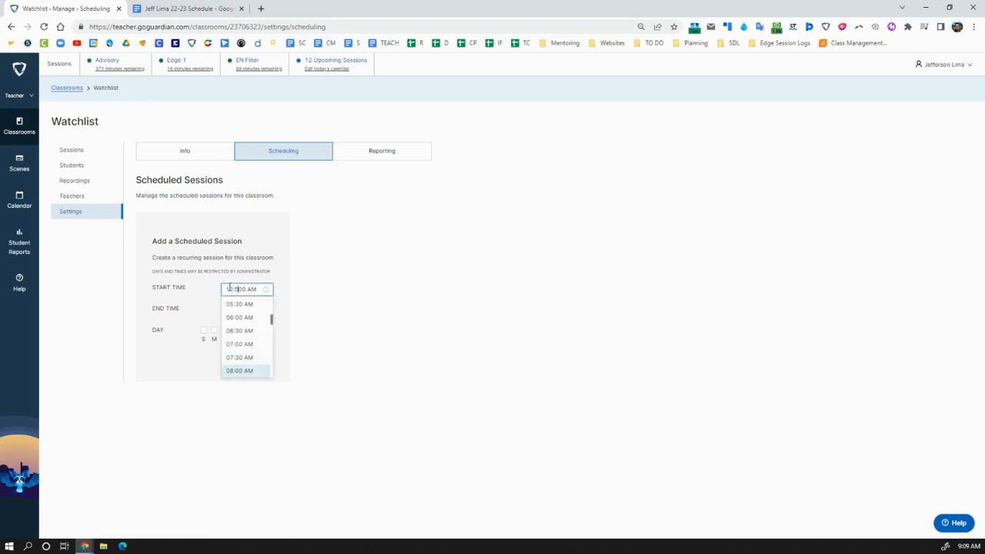
{"action": "left_click", "coordinate": [309, 297]}
{"action": "left_click", "coordinate": [247, 292]}
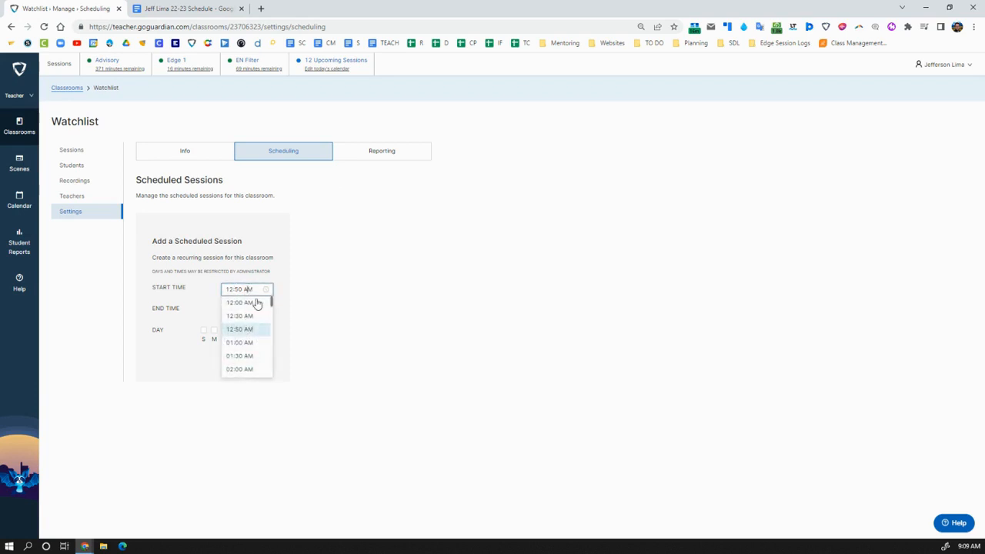
{"action": "left_click", "coordinate": [343, 290]}
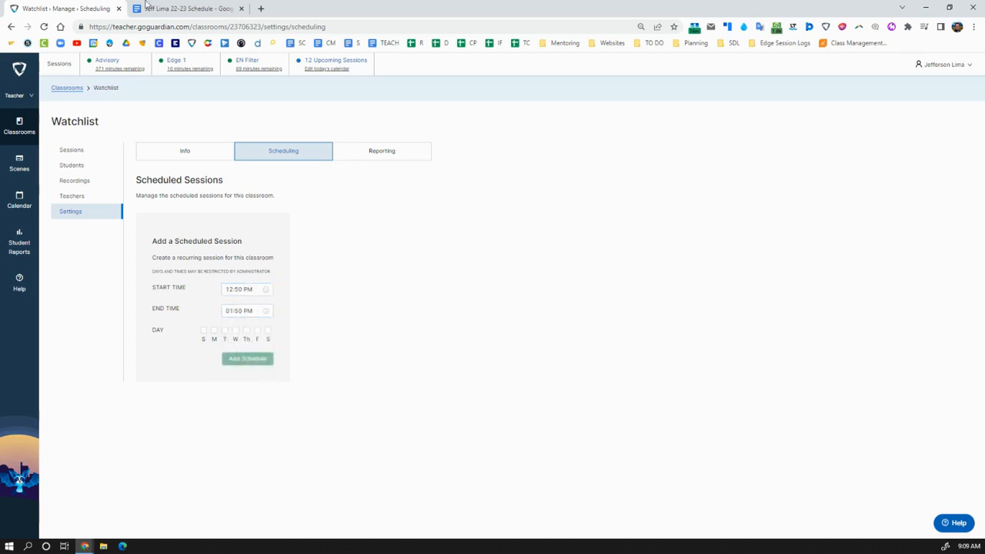
{"action": "left_click", "coordinate": [185, 8]}
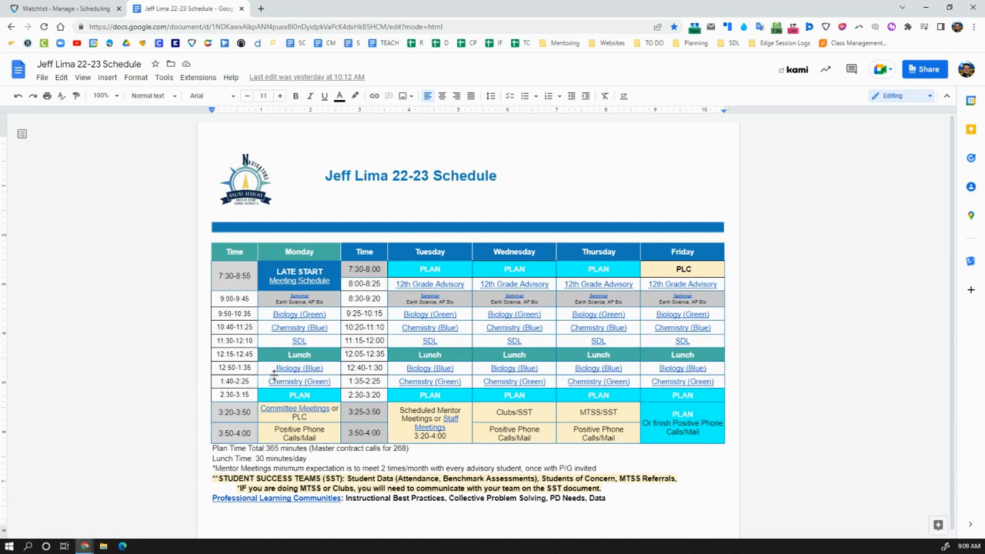
{"action": "left_click", "coordinate": [67, 8]}
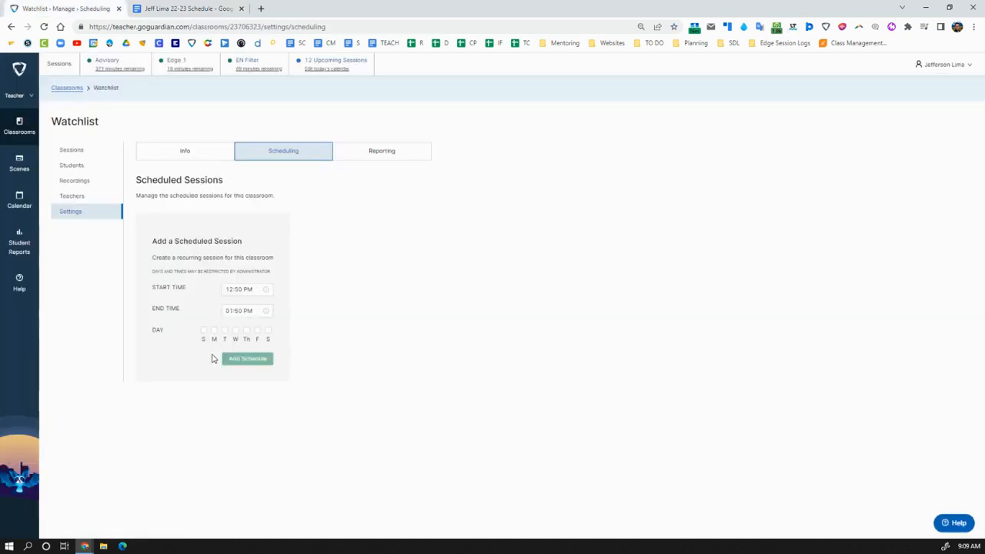
Set the end time to 01:35 PM, repeat on Mondays, and add the schedule.
{"action": "left_click", "coordinate": [234, 308]}
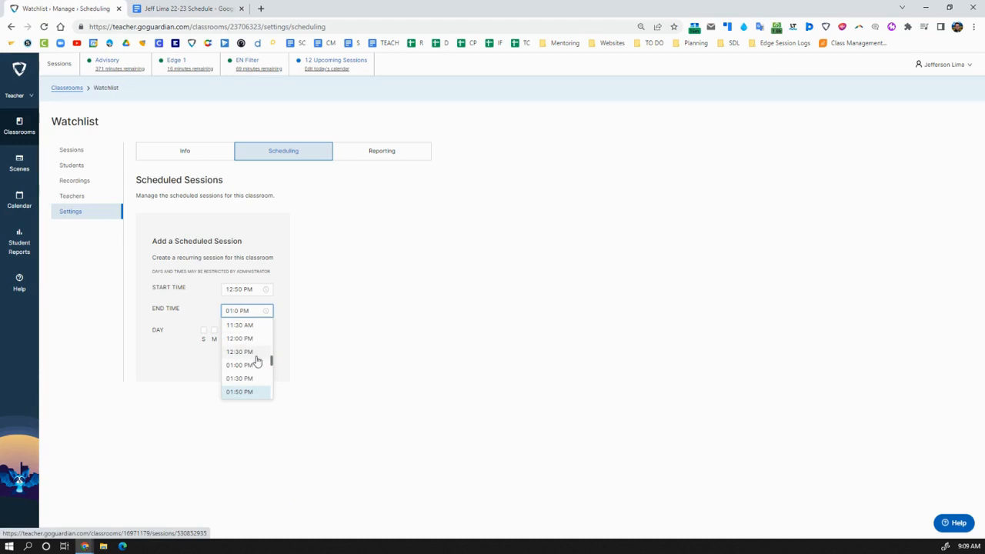
{"action": "left_click", "coordinate": [408, 348]}
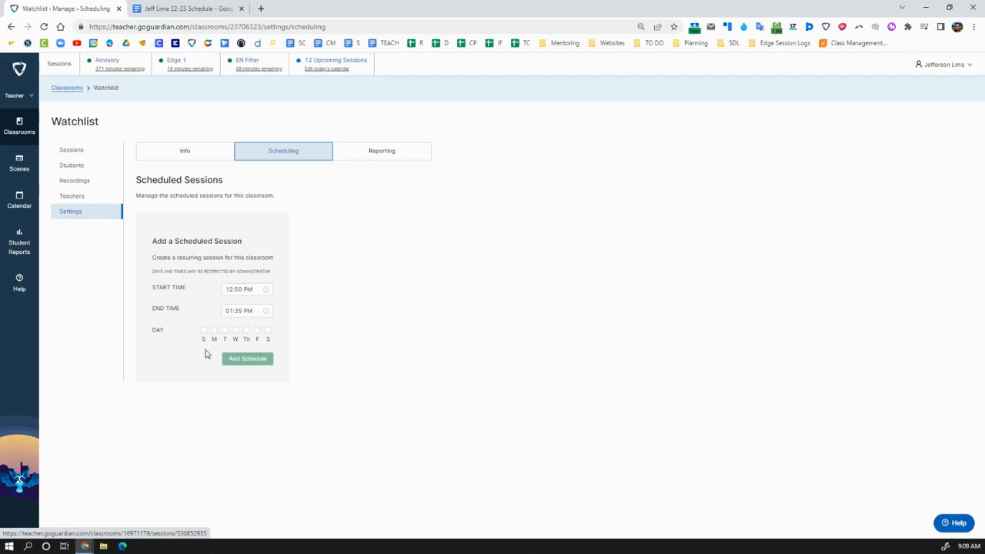
{"action": "left_click", "coordinate": [214, 331]}
{"action": "left_click", "coordinate": [242, 360]}
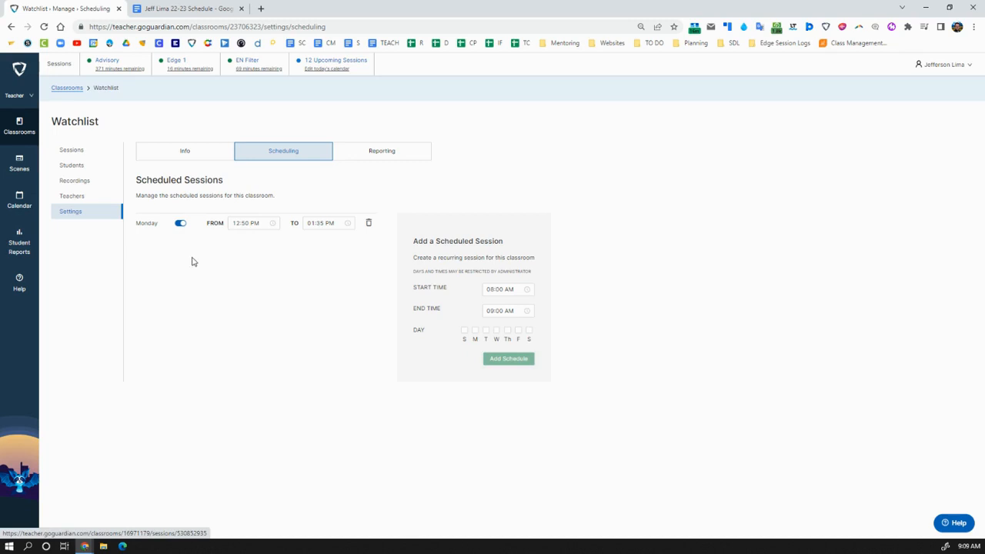
After checking the other days' times, set the new session to 12:40 PM–1:30 PM.
{"action": "left_click", "coordinate": [176, 9]}
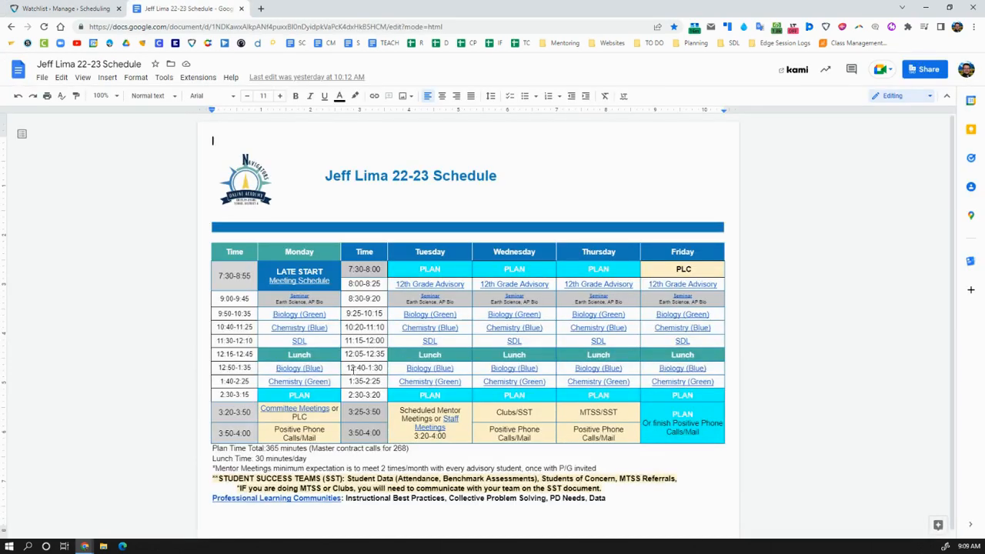
{"action": "left_click", "coordinate": [65, 8]}
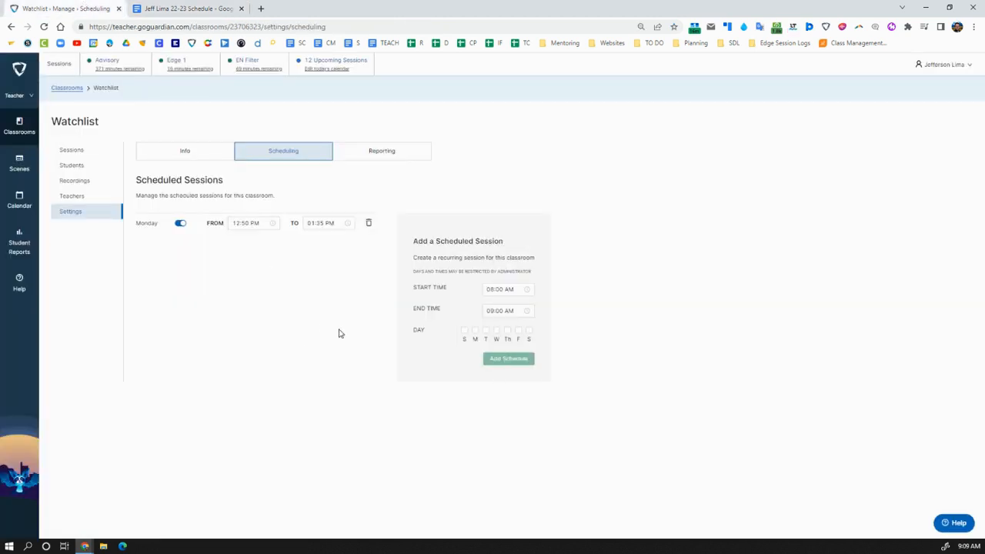
{"action": "left_click", "coordinate": [489, 291]}
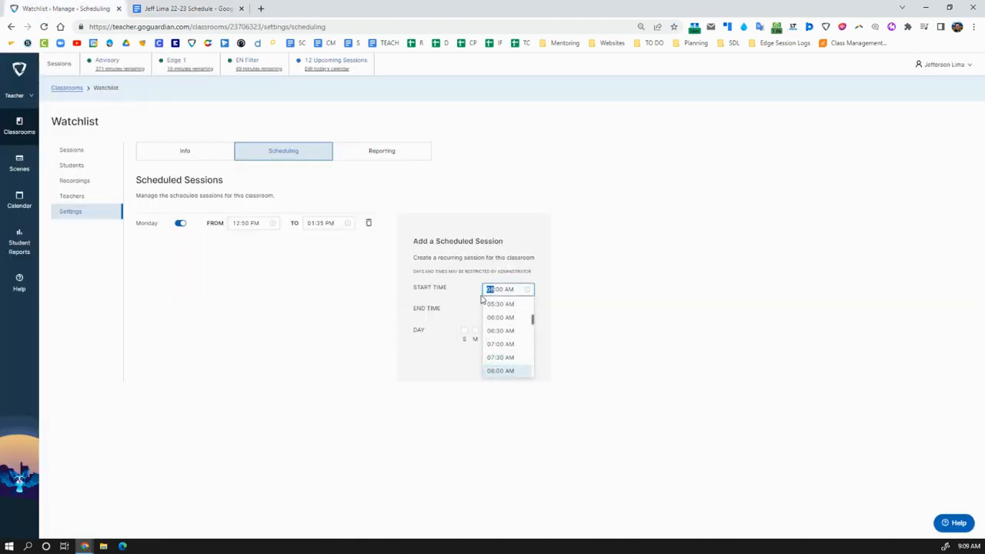
{"action": "type", "text": "1240p"}
{"action": "key", "text": "Tab"}
{"action": "type", "text": "1:30p"}
{"action": "key", "text": "Tab"}
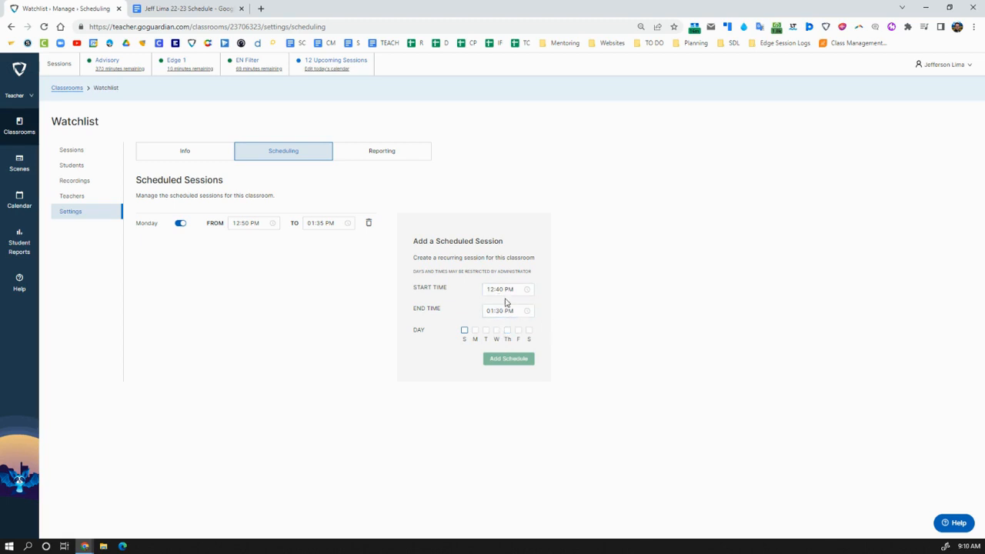
Repeat the session Tuesday through Friday, add it, and return to the Classrooms list.
{"action": "left_click", "coordinate": [486, 331]}
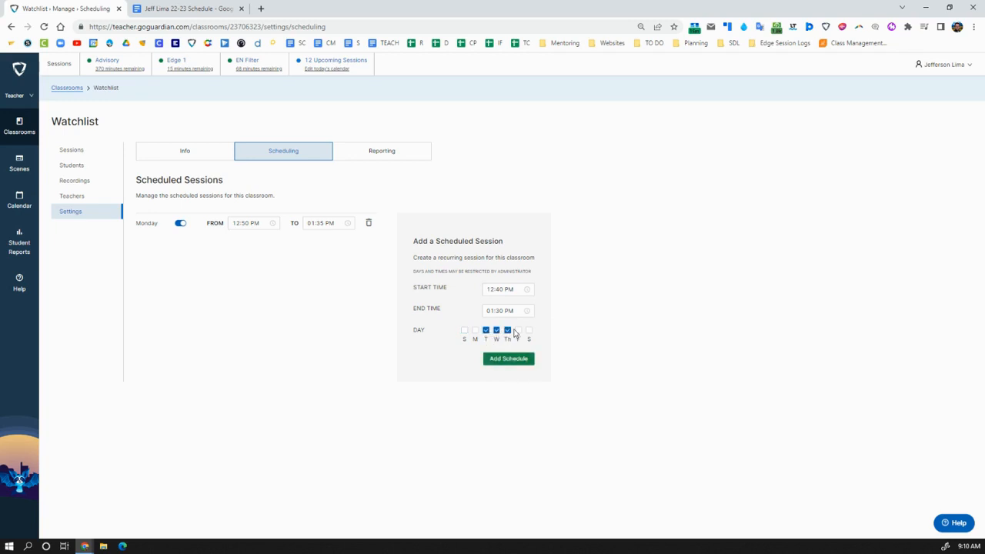
{"action": "left_click", "coordinate": [517, 331]}
{"action": "left_click", "coordinate": [509, 359]}
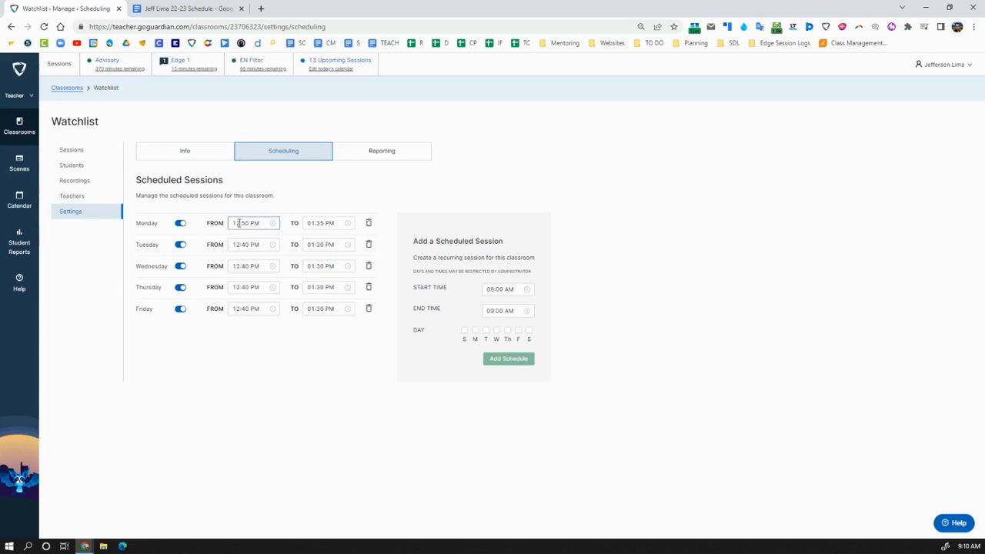
{"action": "left_click", "coordinate": [25, 136]}
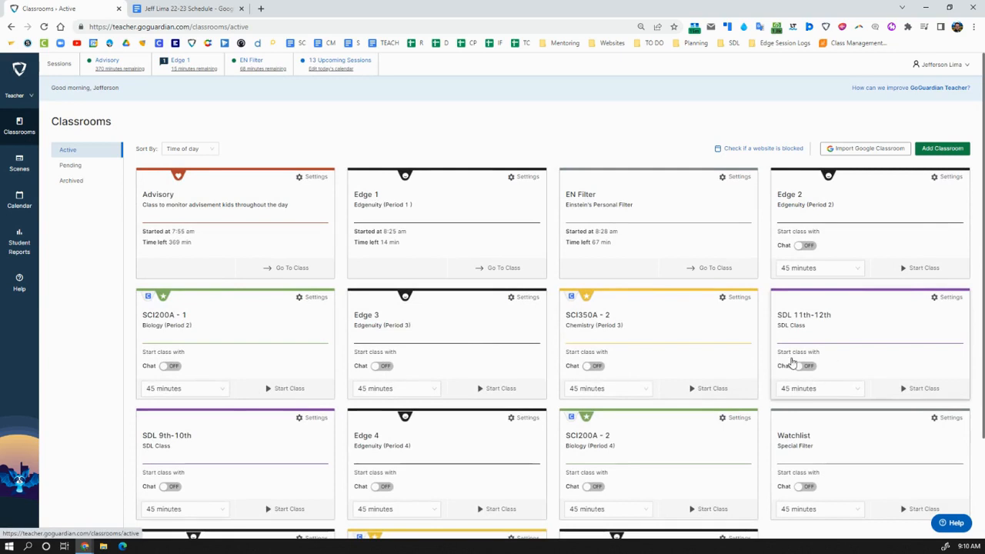
{"action": "scroll", "coordinate": [608, 435], "scroll_direction": "down", "scroll_amount": 1}
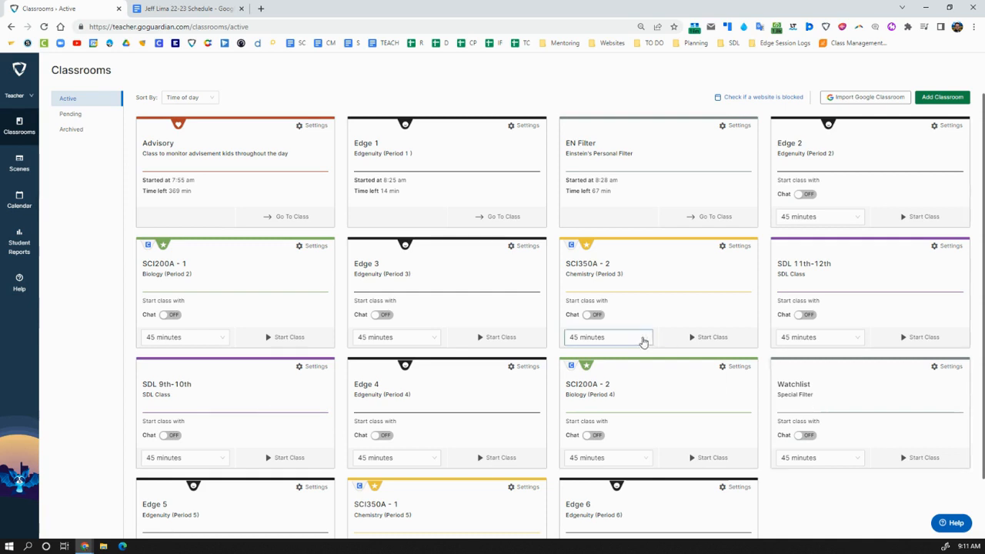
{"action": "scroll", "coordinate": [794, 420], "scroll_direction": "up", "scroll_amount": 1}
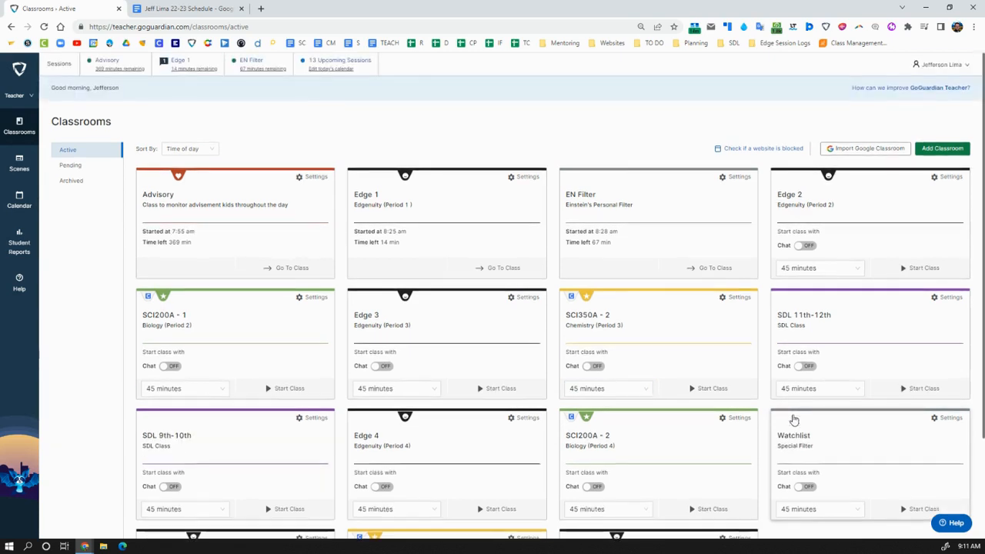
Select all 13 of today's upcoming scheduled sessions and cancel them.
{"action": "left_click", "coordinate": [363, 71]}
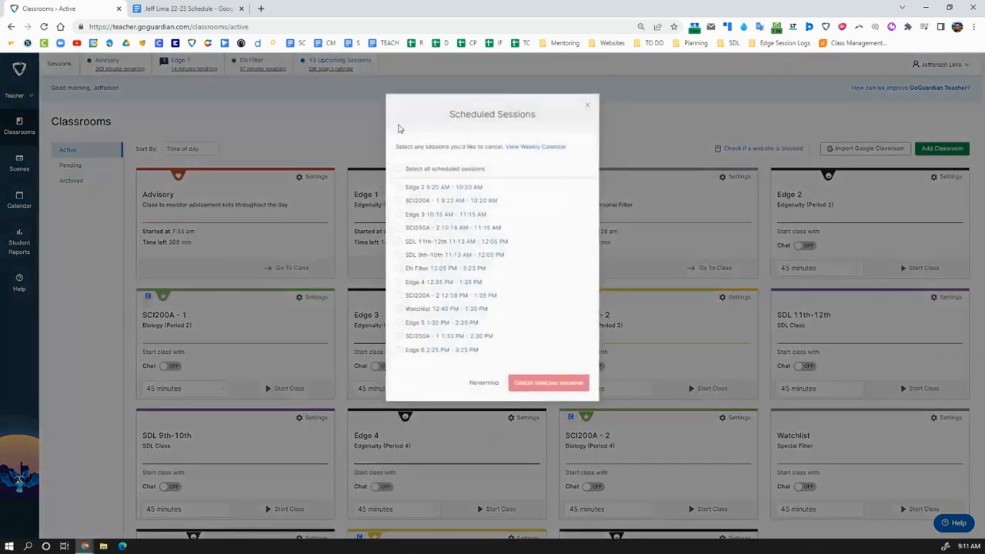
{"action": "left_click", "coordinate": [399, 171]}
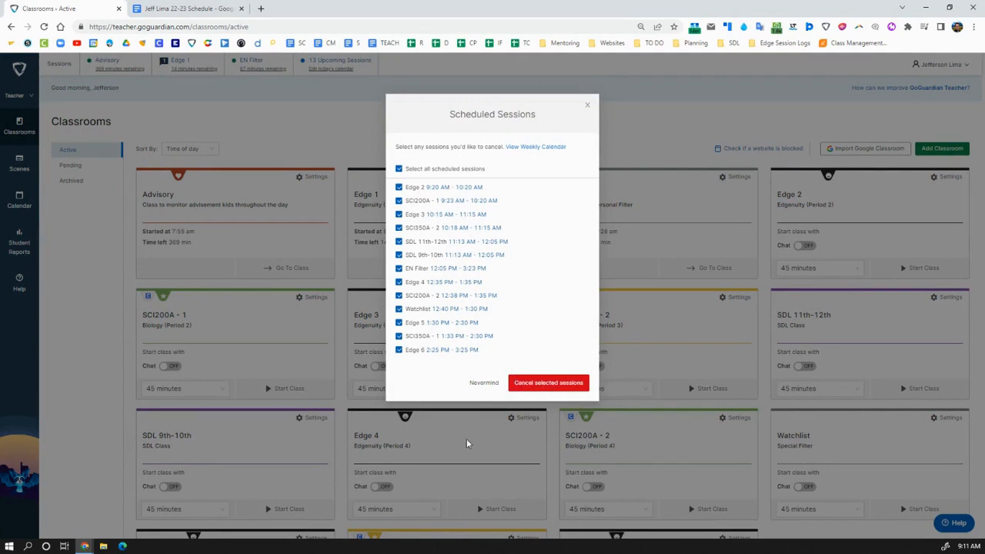
{"action": "left_click", "coordinate": [587, 105]}
{"action": "scroll", "coordinate": [718, 376], "scroll_direction": "down", "scroll_amount": 1}
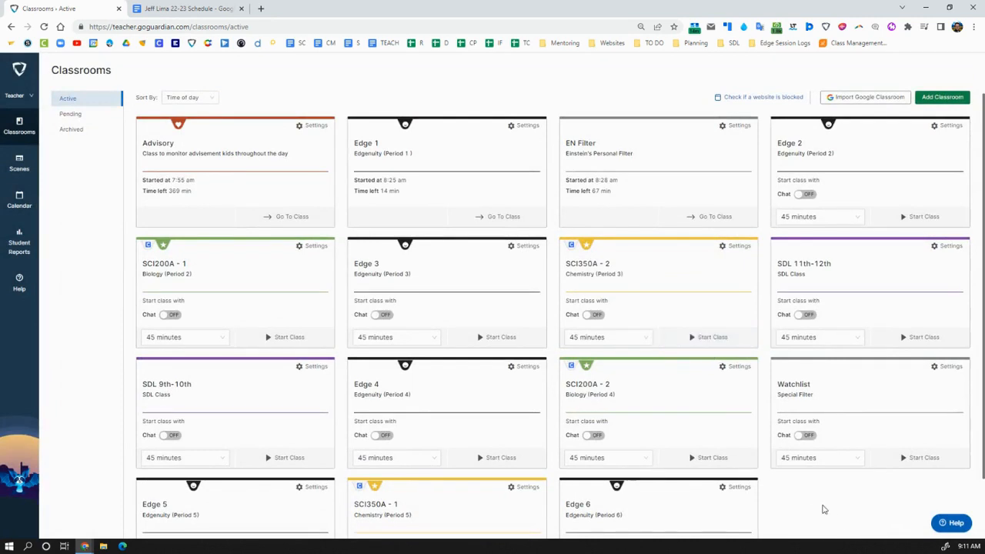
{"action": "scroll", "coordinate": [824, 508], "scroll_direction": "down", "scroll_amount": 1}
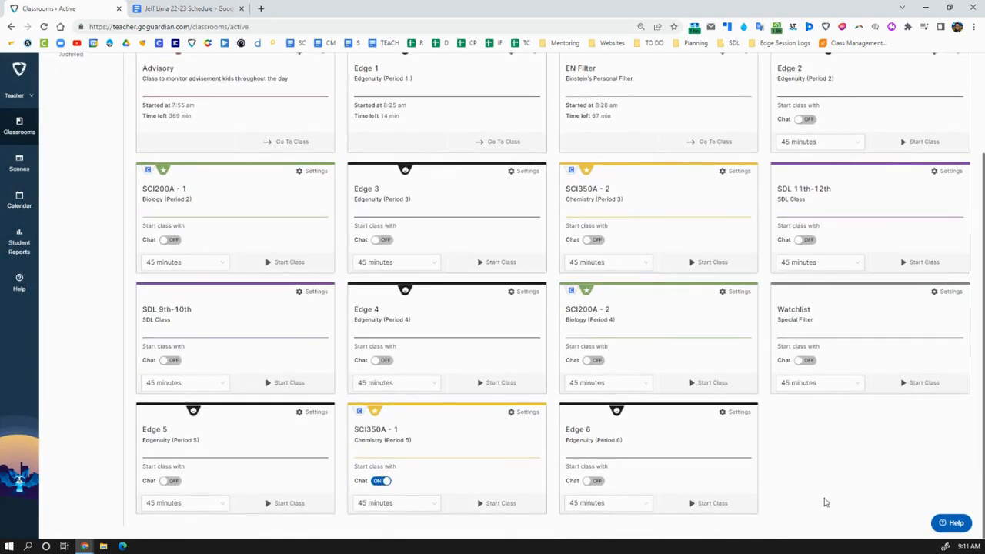